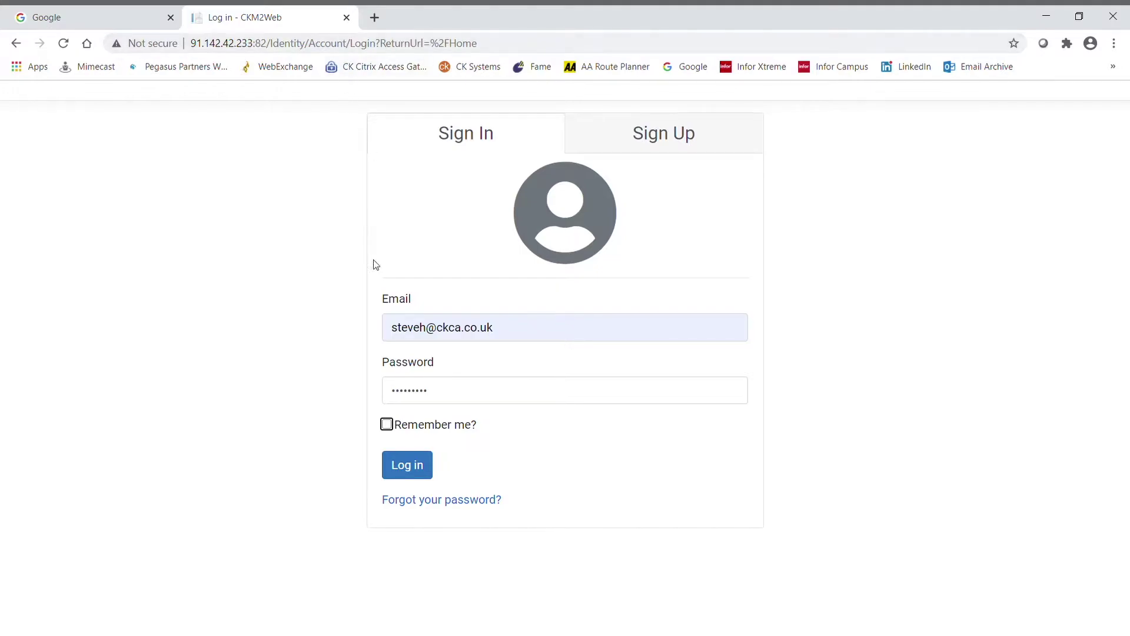
Log in with the credentials already filled in and look at the contact details edit form, returning to the account page without saving.
left_click(421, 474)
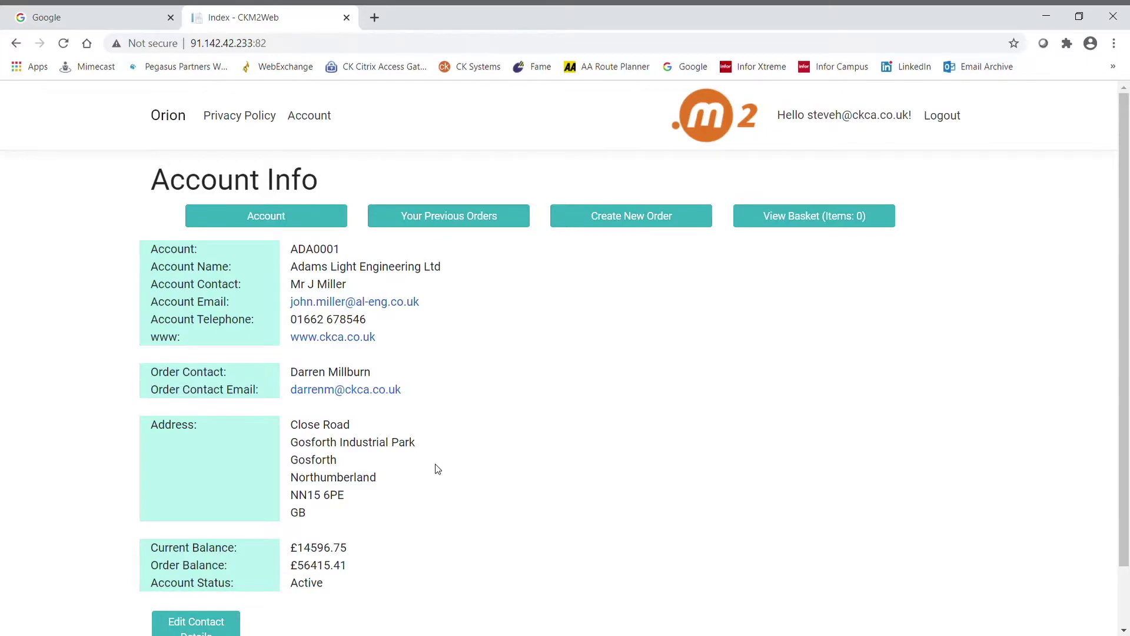
scroll(436, 471, "down", 1)
left_click(204, 560)
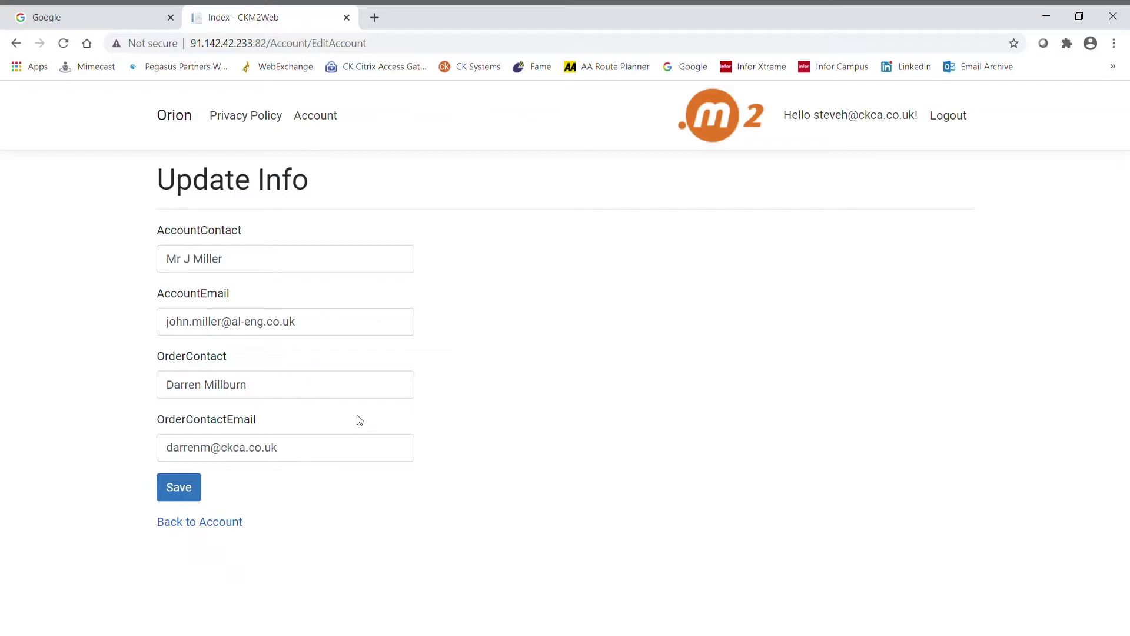
left_click(222, 527)
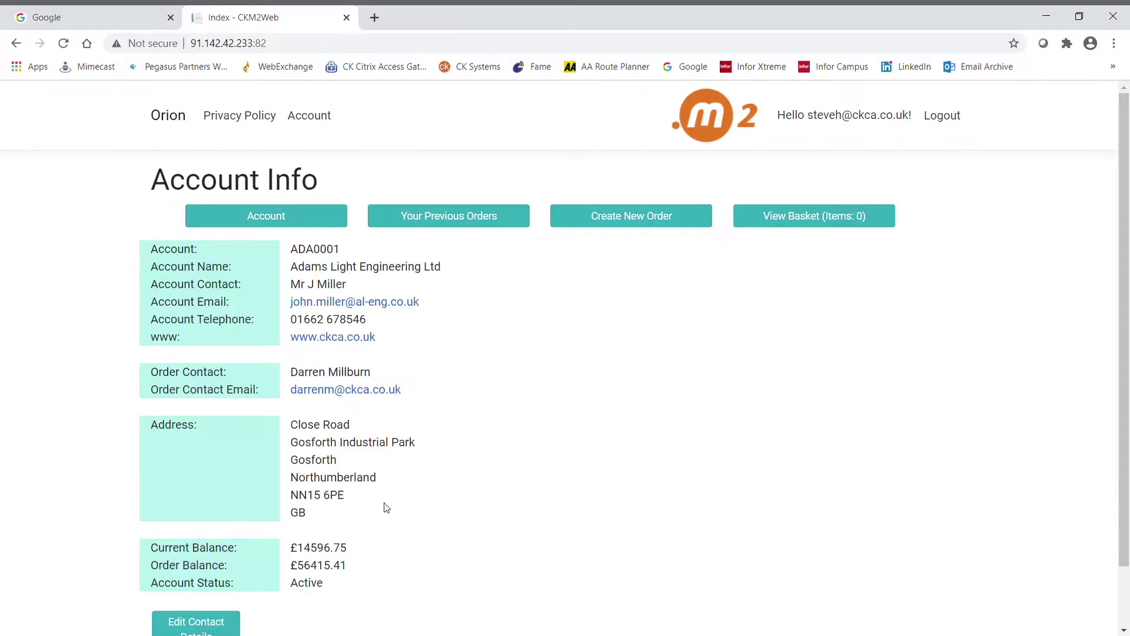
Browse the previous orders to the second page and view the order lines of the first order listed there.
left_click(460, 228)
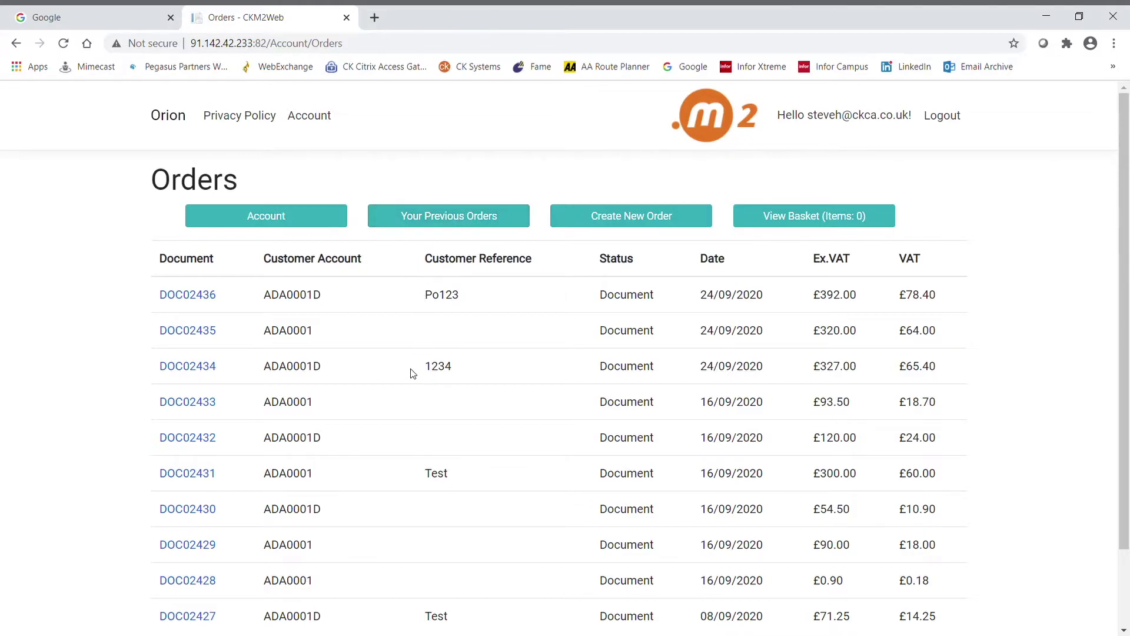
scroll(412, 373, "down", 2)
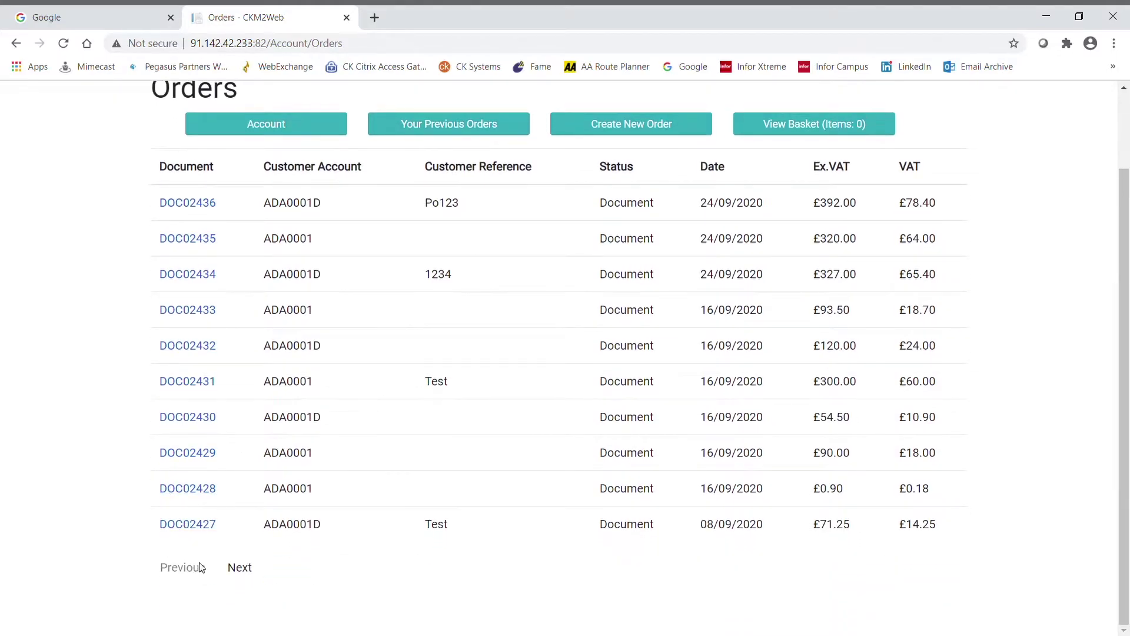
left_click(238, 568)
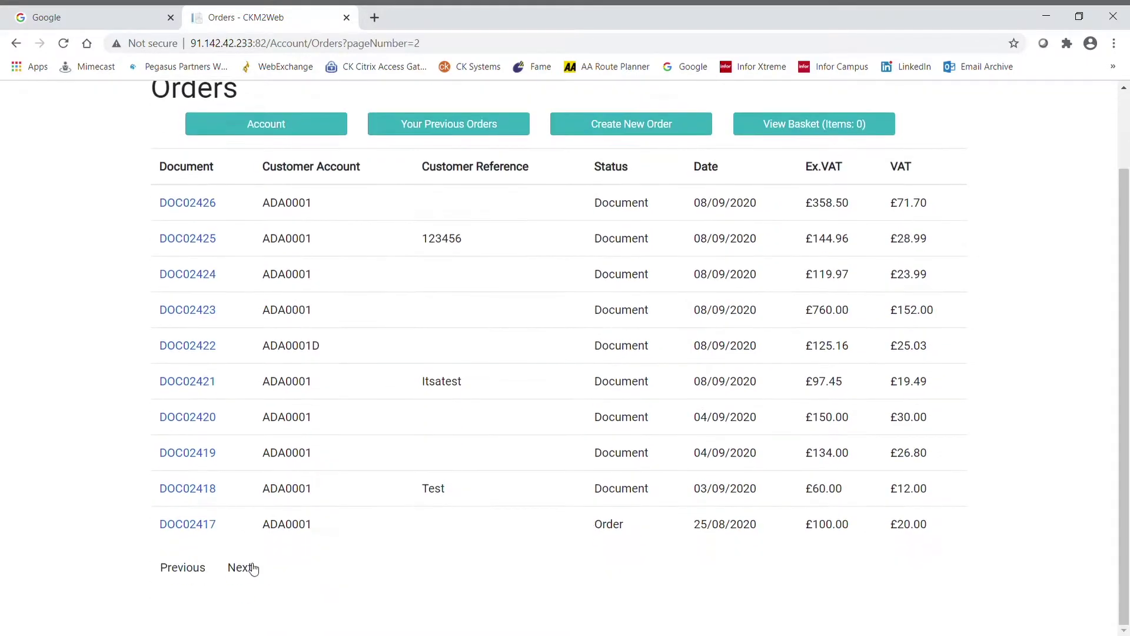
left_click(241, 568)
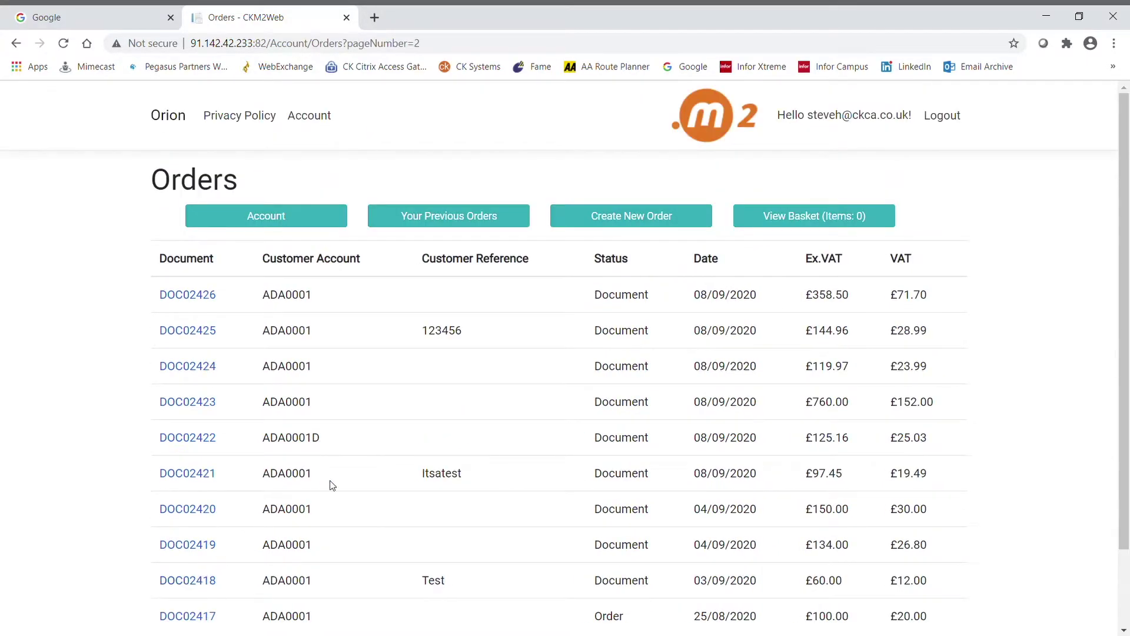
left_click(189, 294)
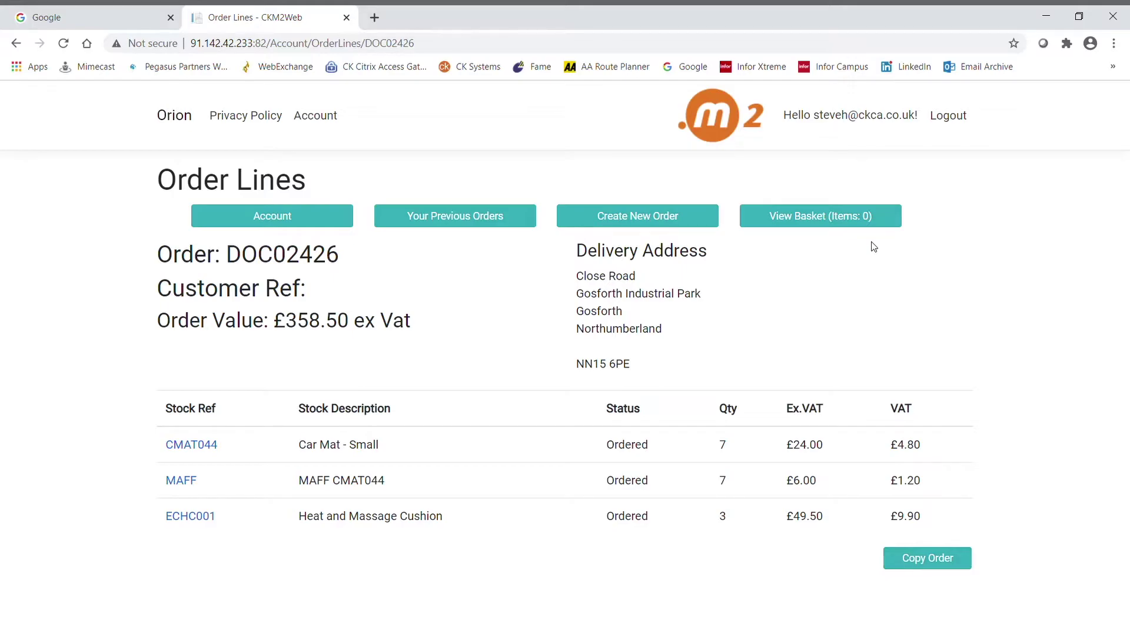
Start a new order with one Car Mat - Small, and open its basket line for editing but discard the changes.
left_click(610, 218)
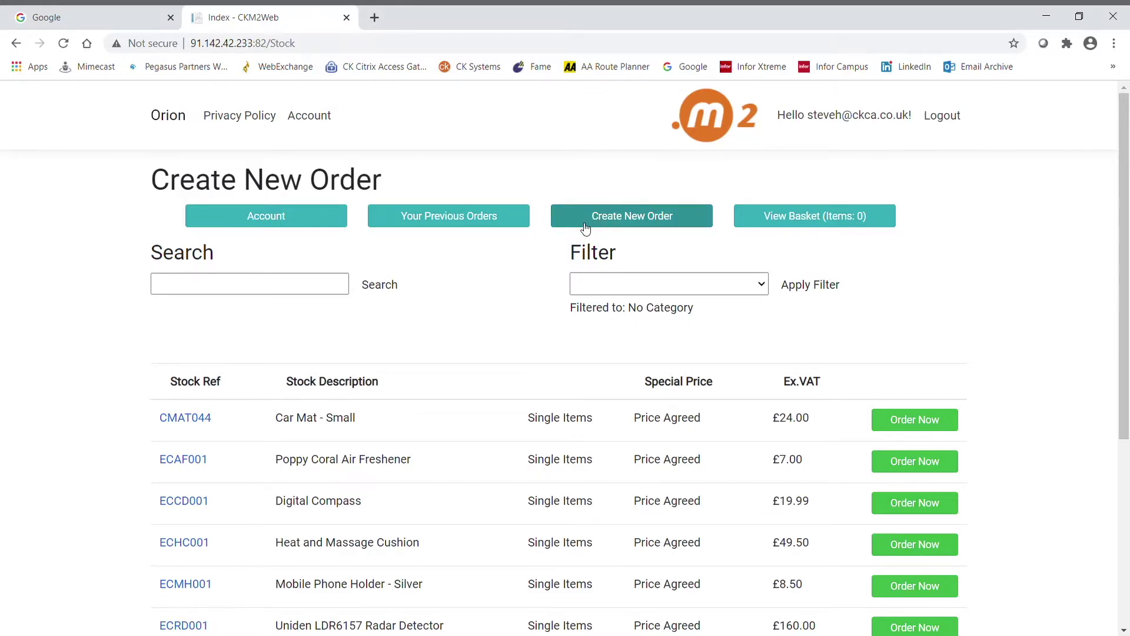
left_click(932, 425)
left_click(306, 403)
left_click(350, 397)
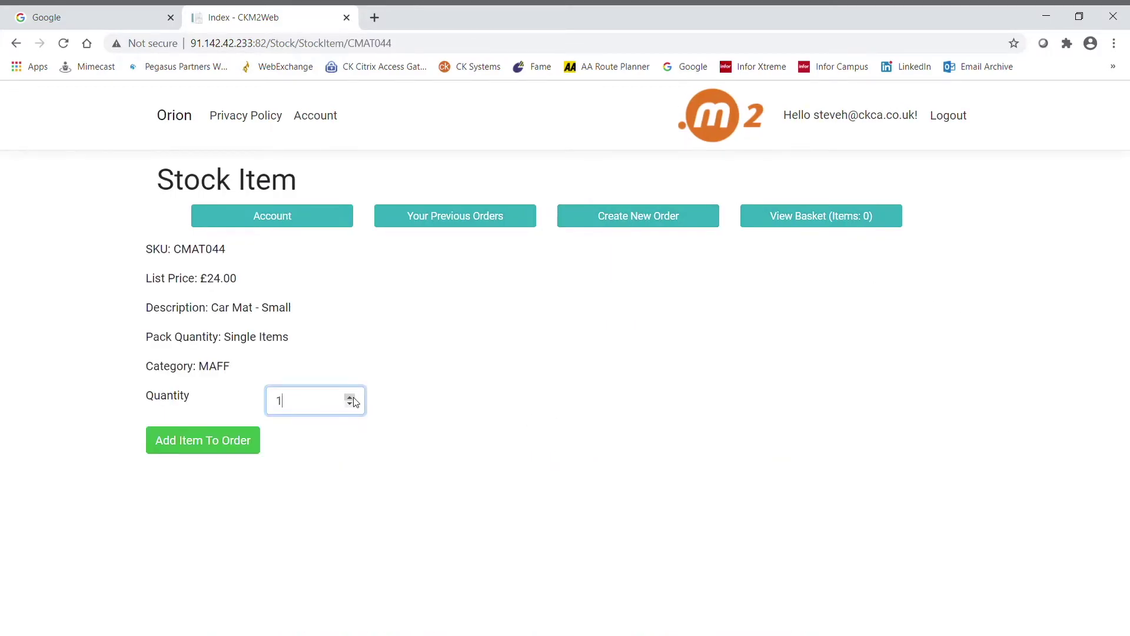
left_click(220, 445)
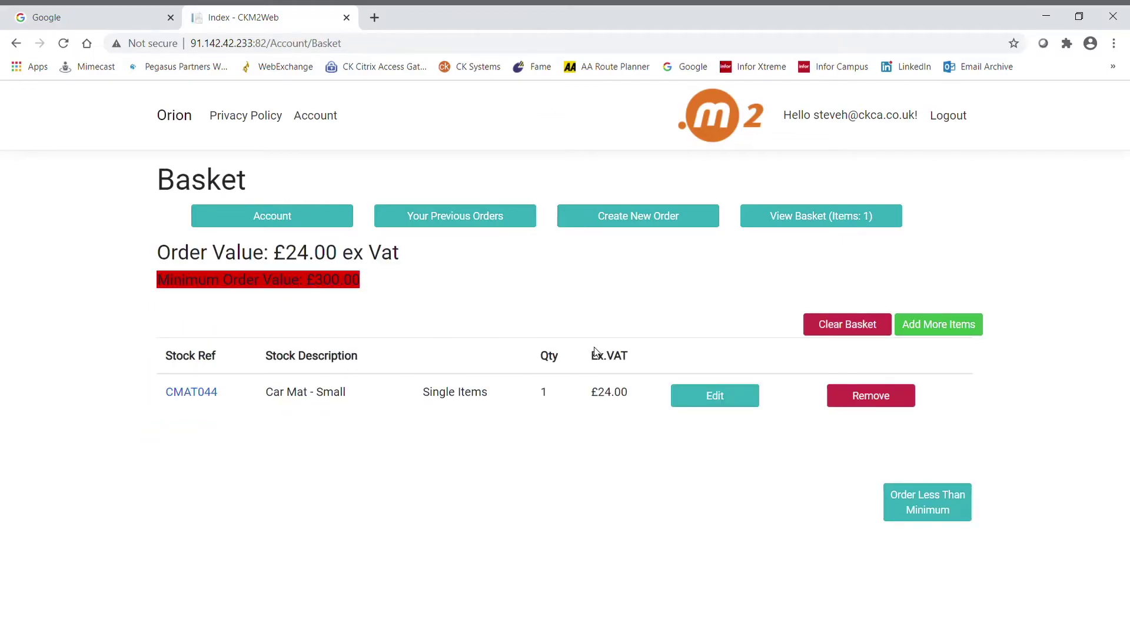
left_click(714, 398)
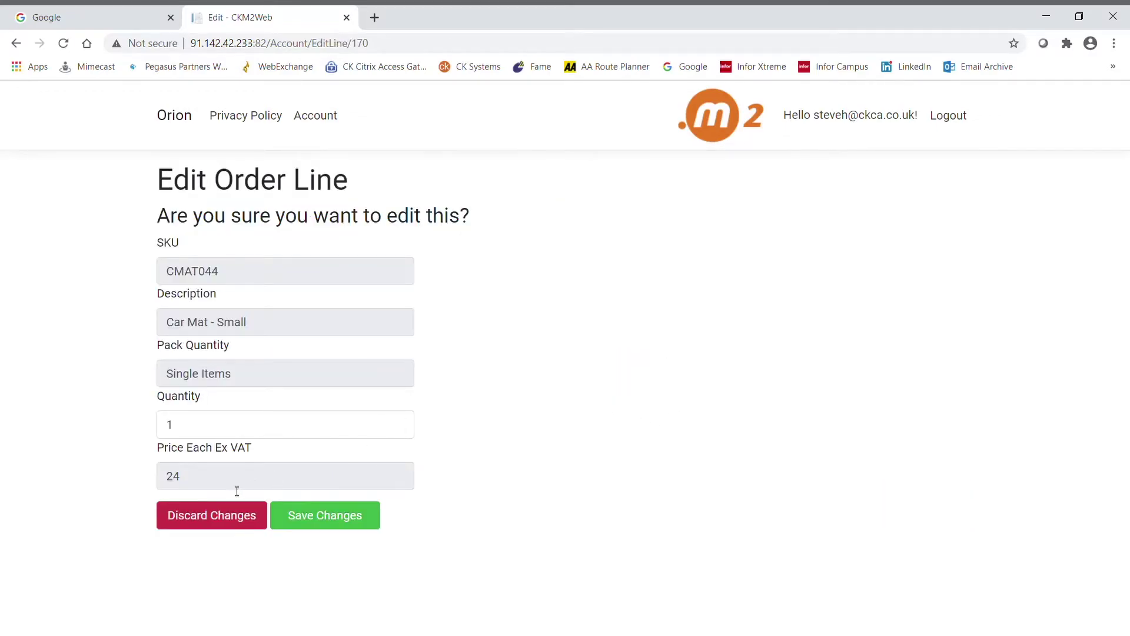
left_click(225, 517)
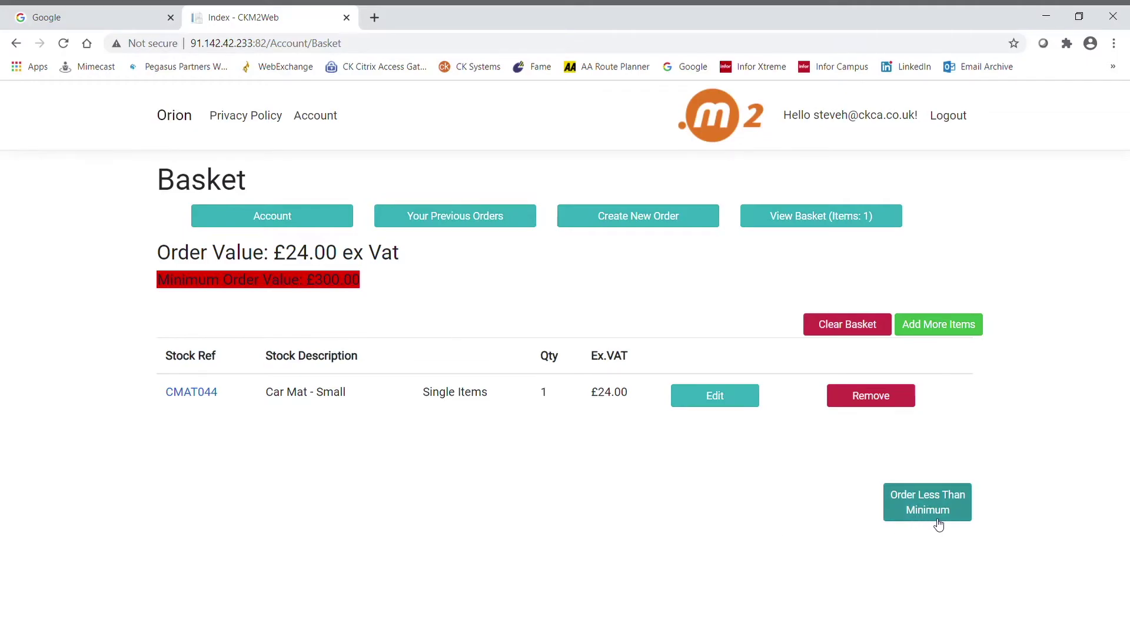
Go from the basket to the full product list and search it for "mat".
left_click(952, 333)
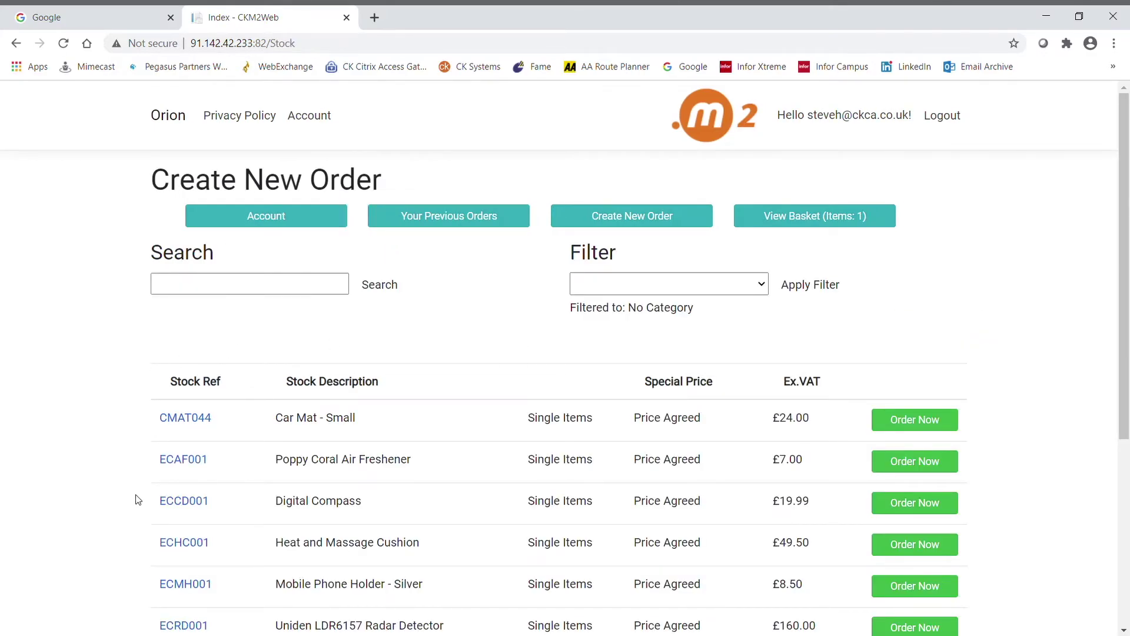
scroll(133, 517, "down", 5)
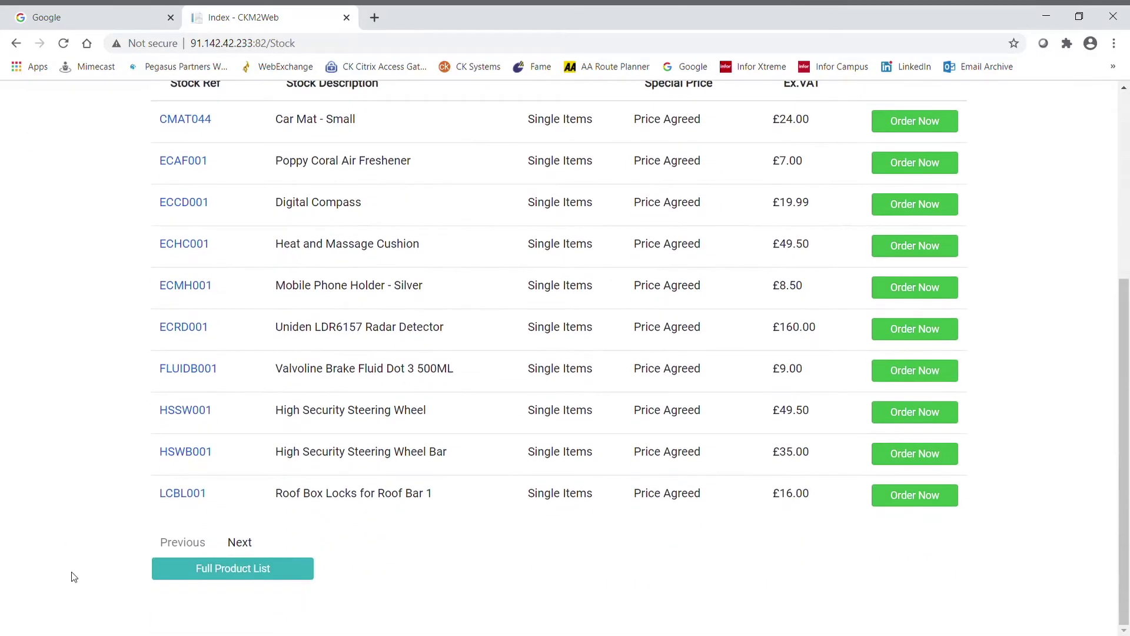
left_click(224, 574)
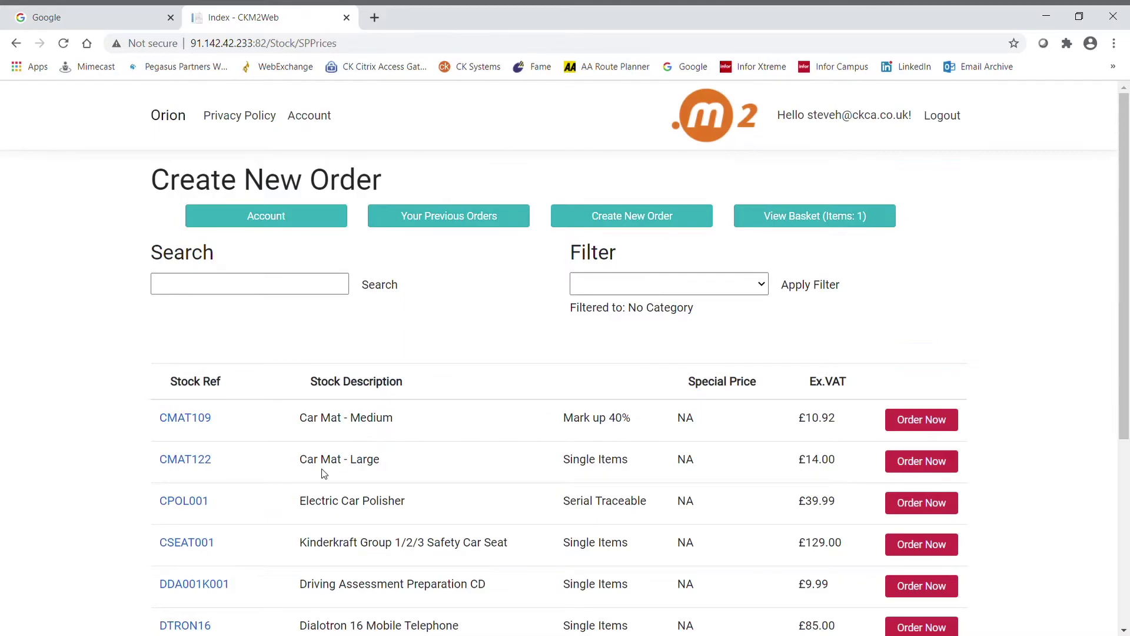
left_click(216, 292)
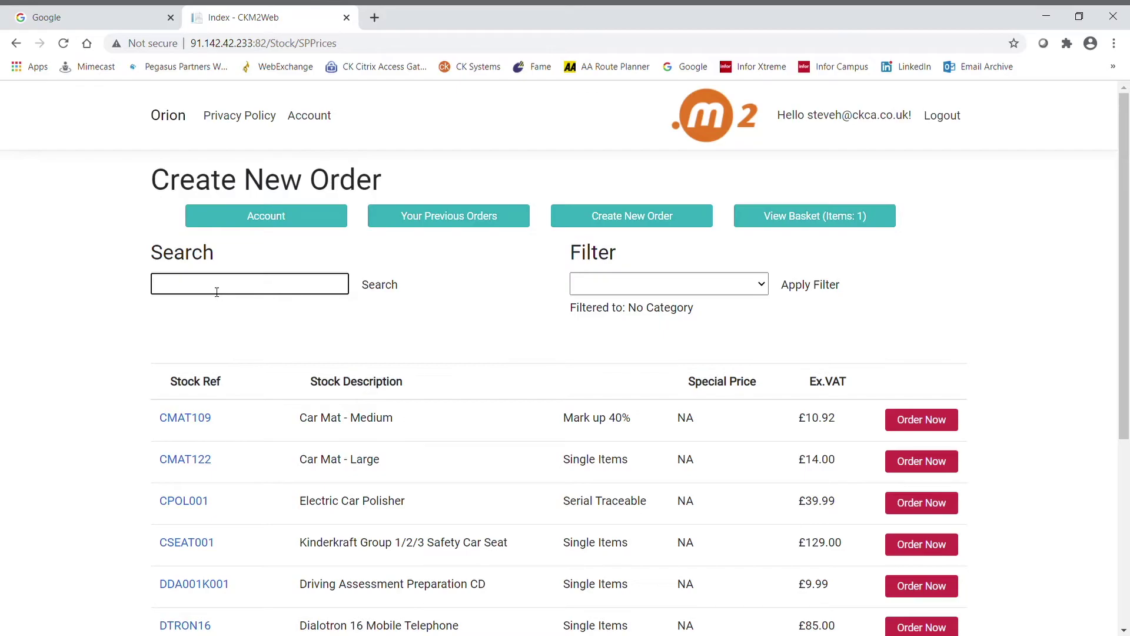
type("mat")
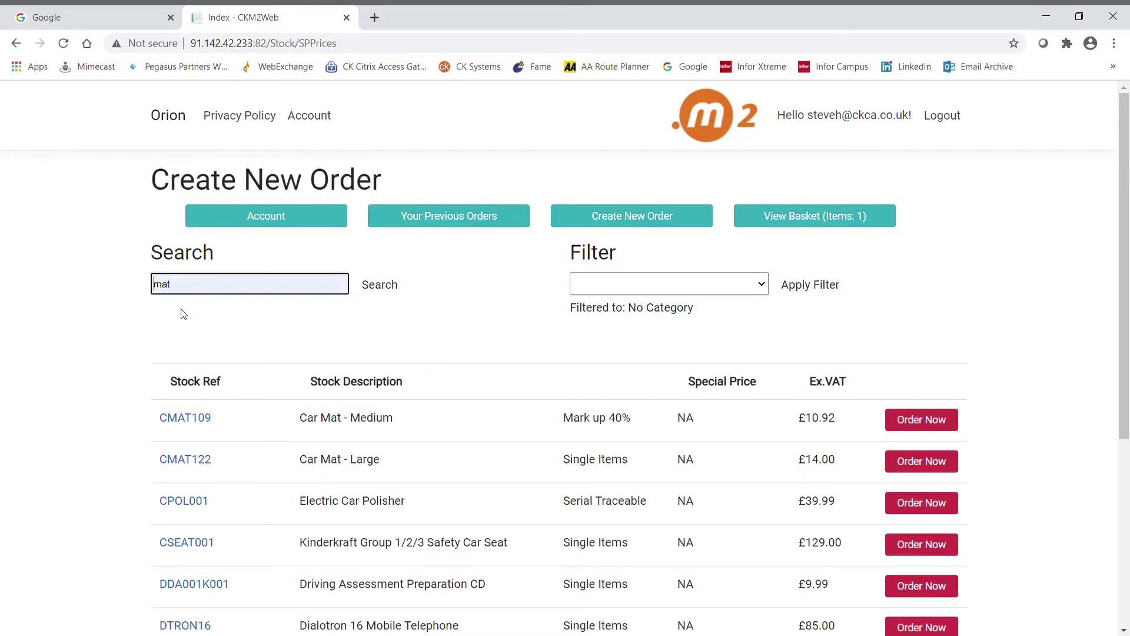
left_click(389, 291)
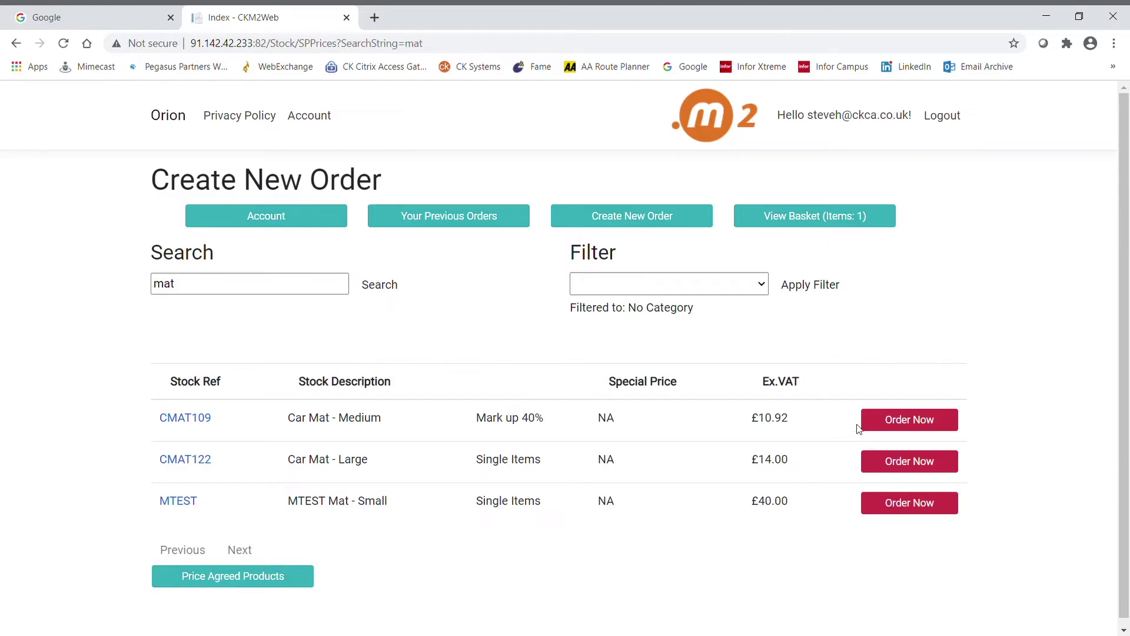
Add two Car Mat - Medium items from the search results to the order.
left_click(883, 421)
left_click(352, 400)
double_click(353, 396)
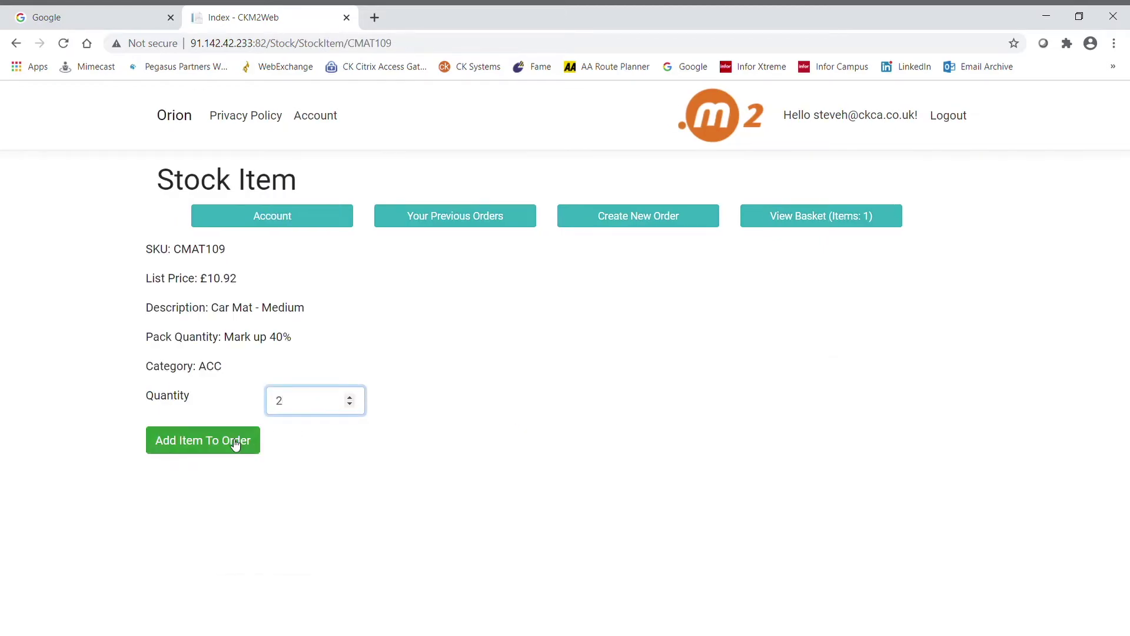
left_click(235, 442)
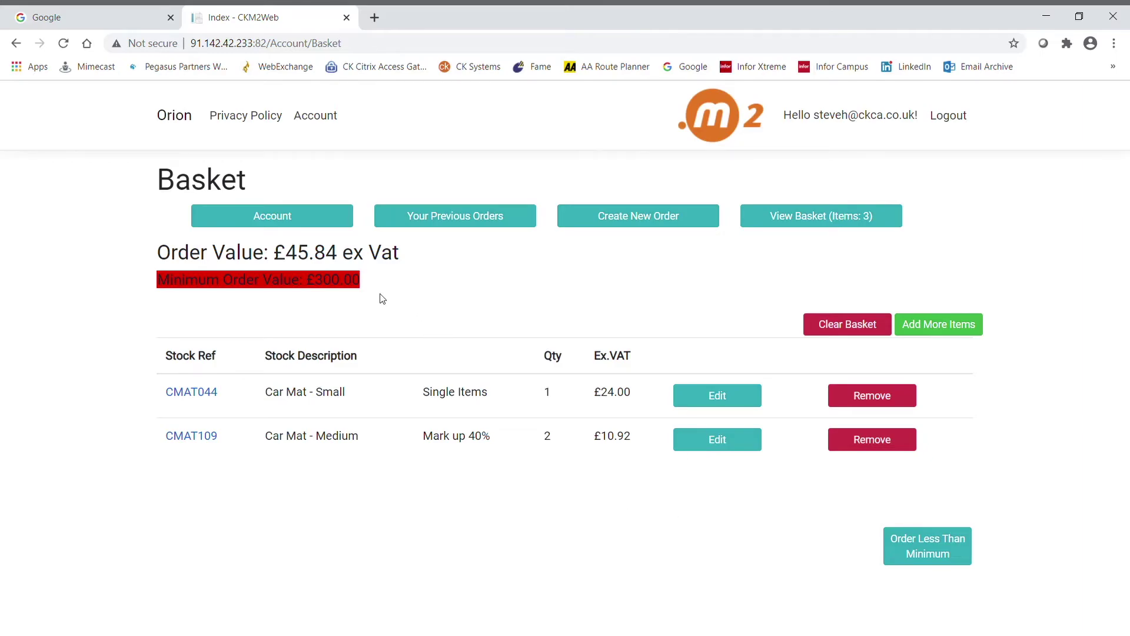
Filter the product list by category and add two Uniden LDR6157 Radar Detectors to the order.
left_click(944, 324)
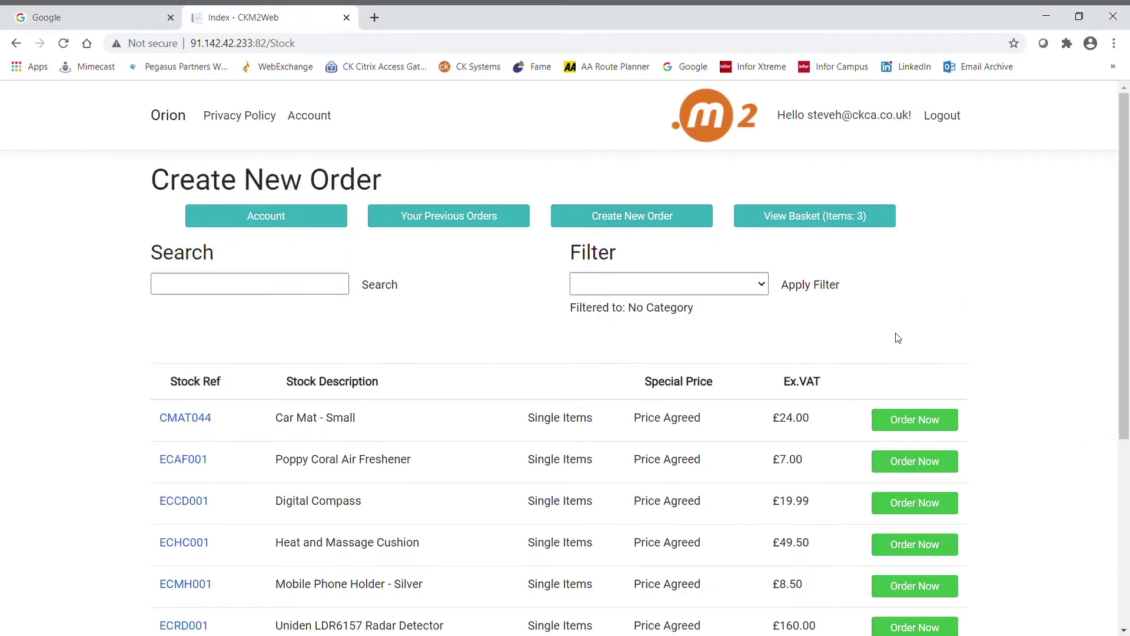
left_click(625, 289)
left_click(625, 318)
left_click(920, 461)
left_click(369, 395)
left_click(369, 395)
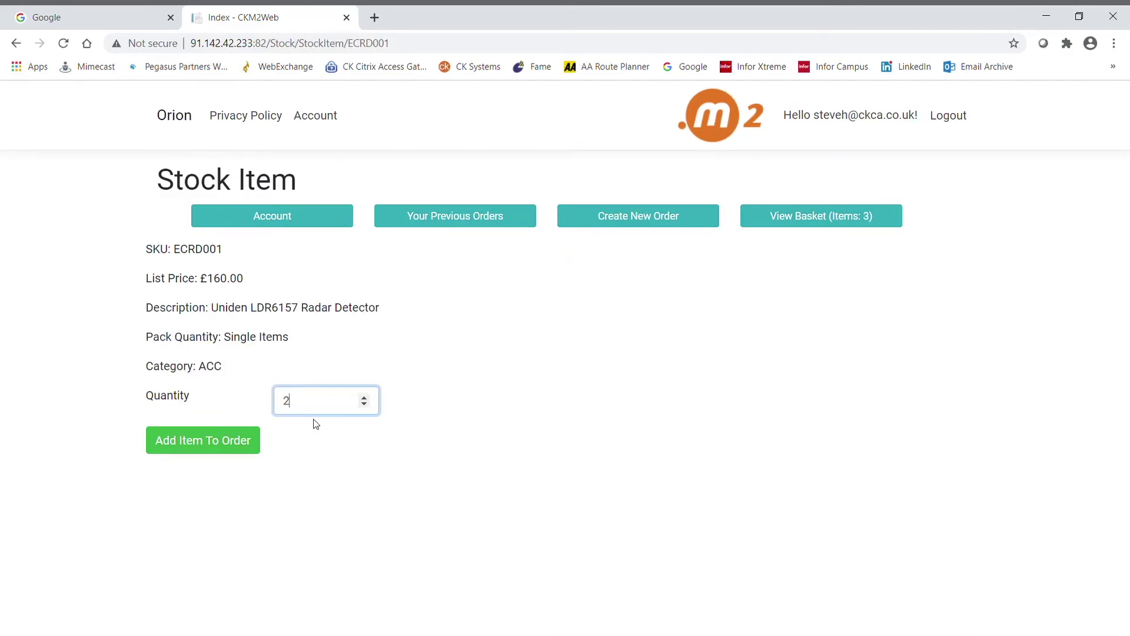
left_click(203, 439)
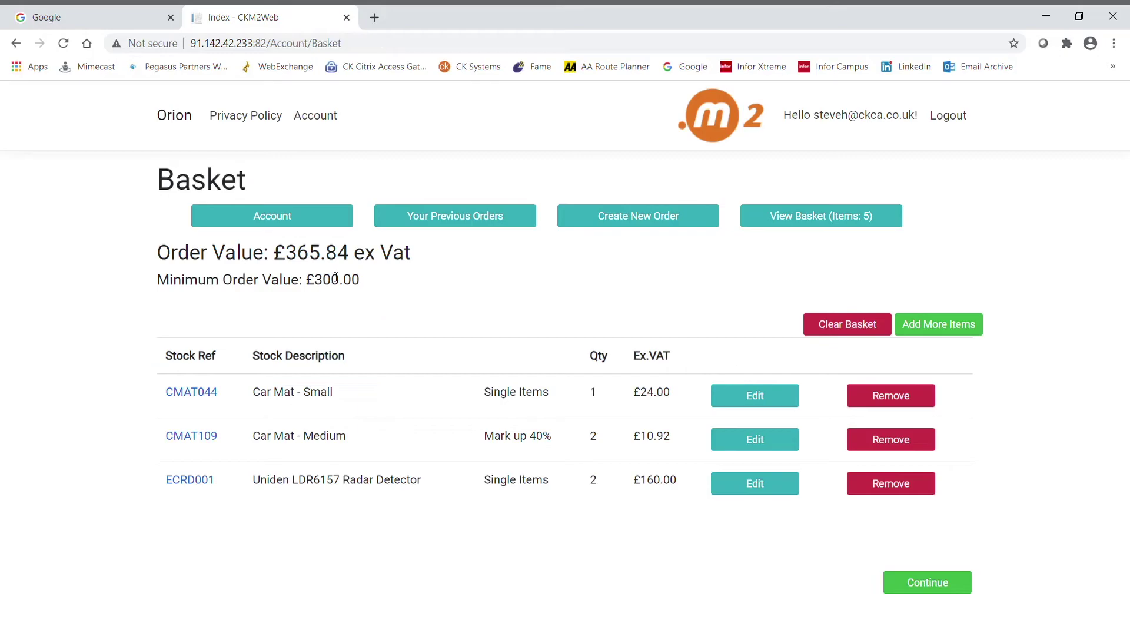
Continue from the basket to the order details and change the delivery account to the Lichfield branch.
left_click(915, 583)
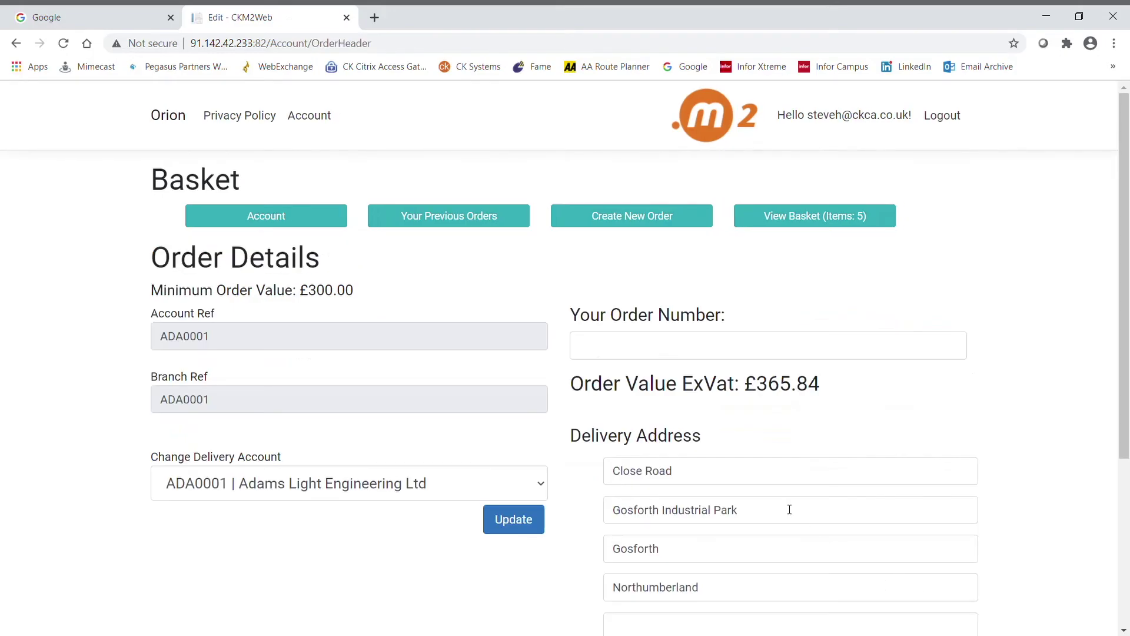
scroll(965, 369, "down", 3)
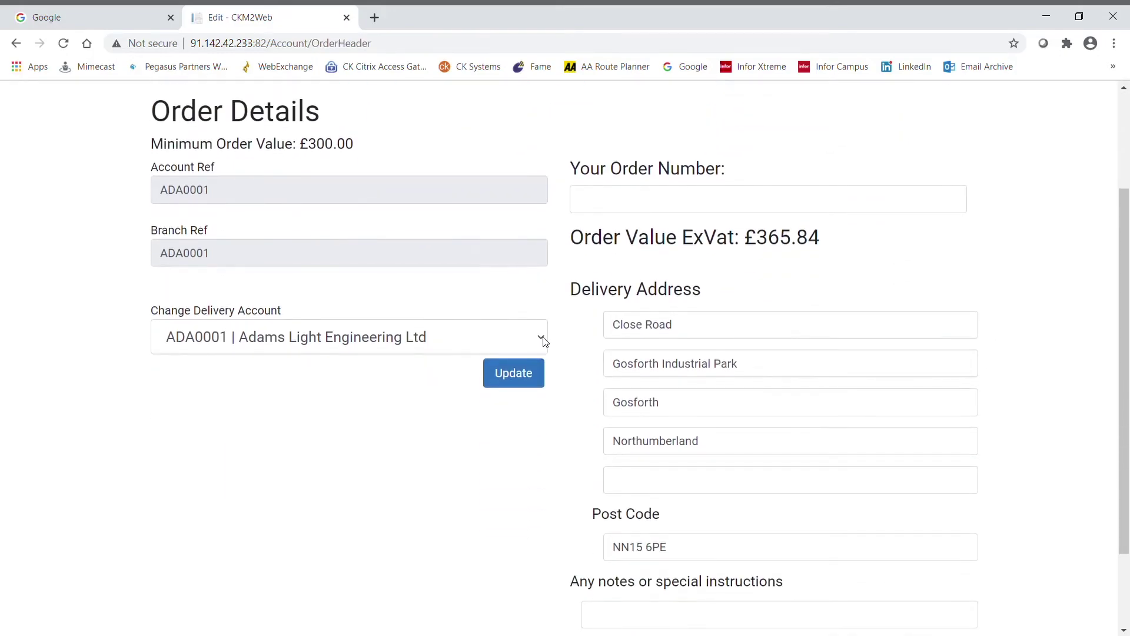
left_click(542, 339)
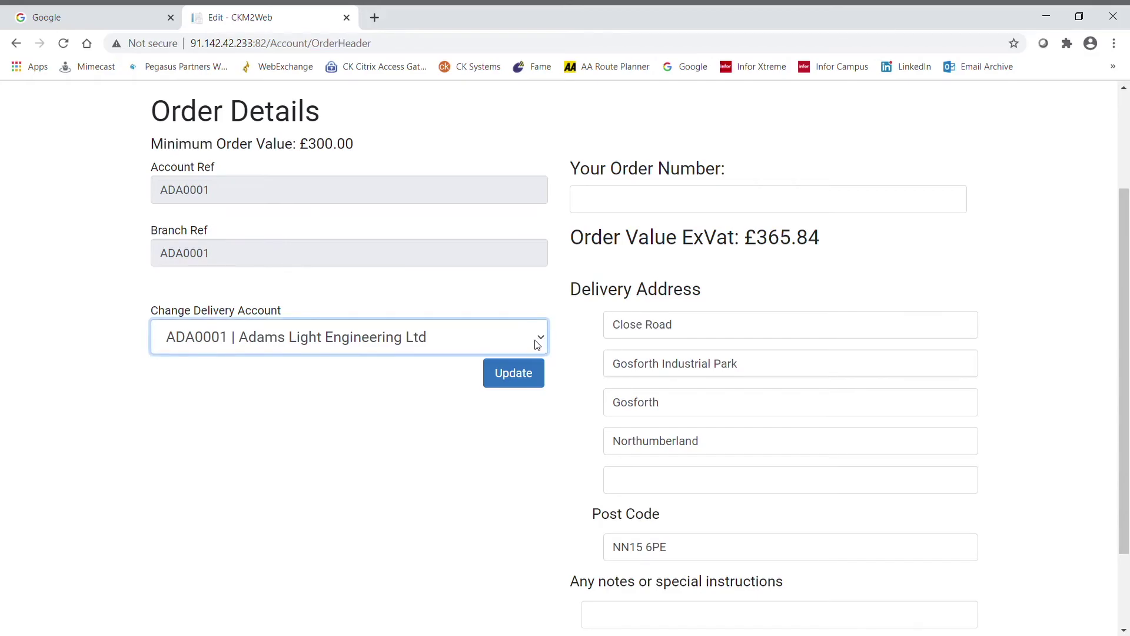
left_click(467, 389)
left_click(515, 377)
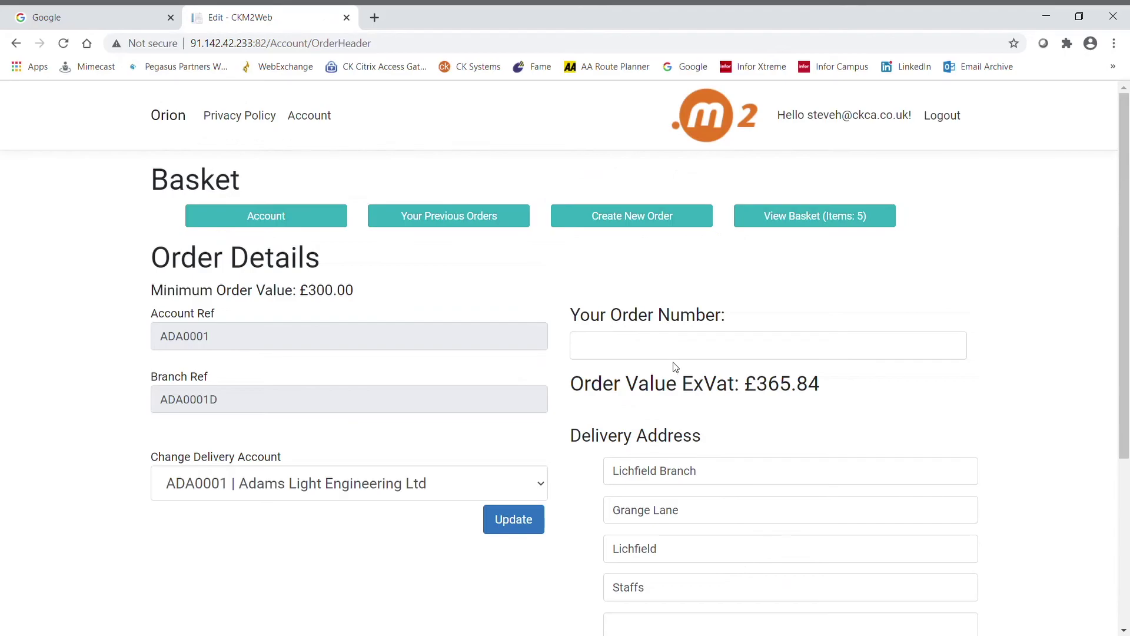
Enter the customer's order number and add the special instruction "Please don't deliver after 4PM on Friday".
left_click(685, 353)
type("456789")
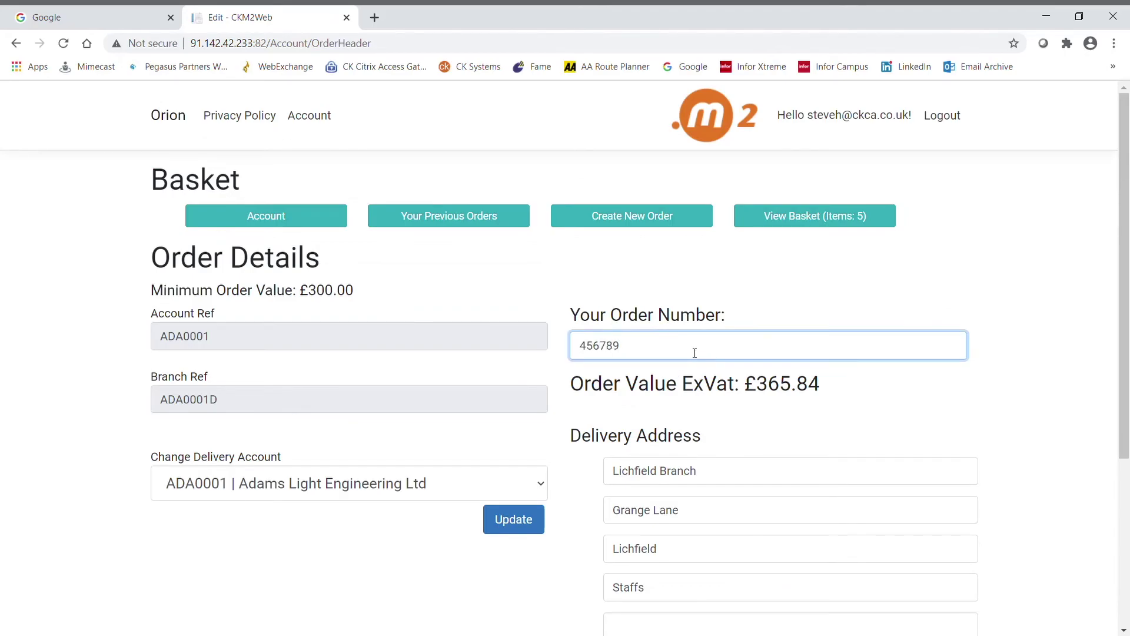
scroll(694, 353, "down", 4)
left_click(669, 518)
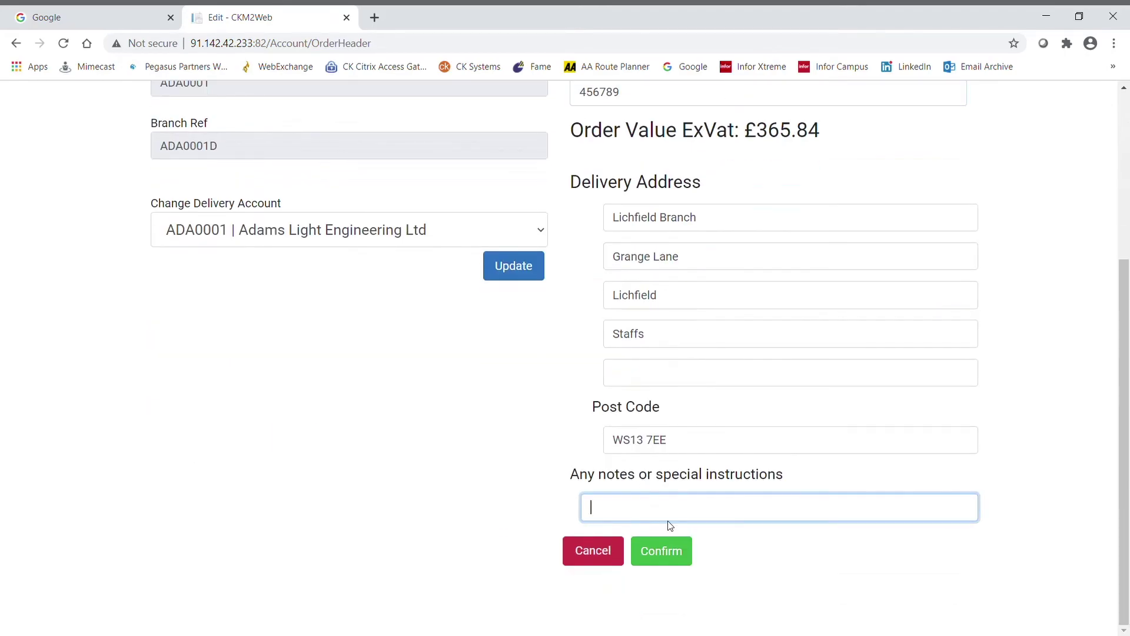
type("Please don't deliver after 4PM on Friday")
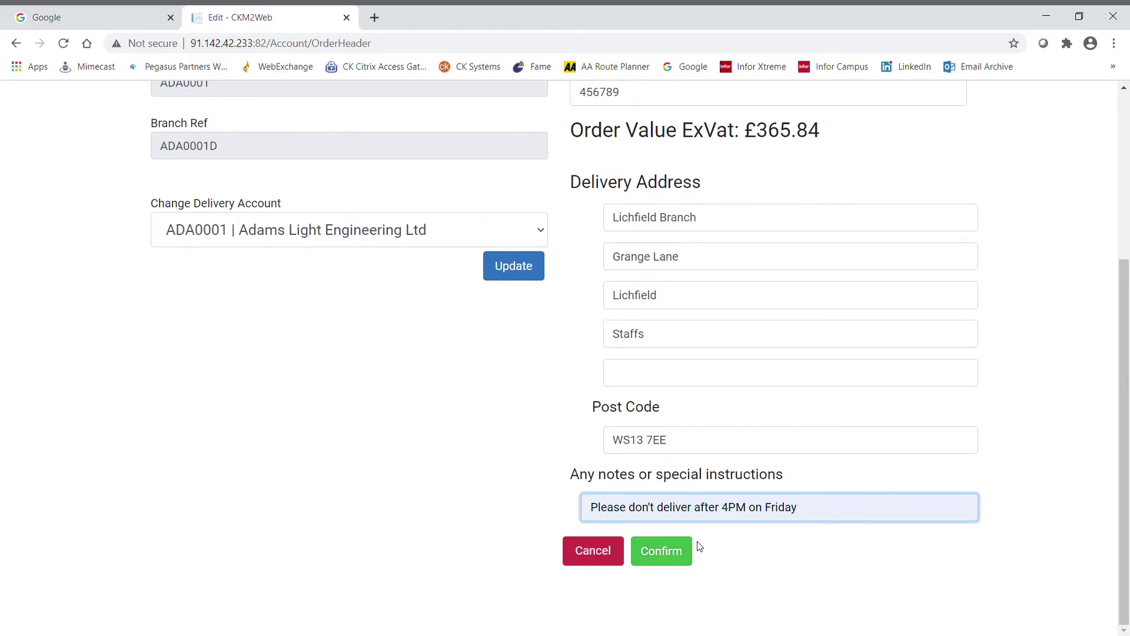
Confirm the order and log out of the account.
left_click(671, 550)
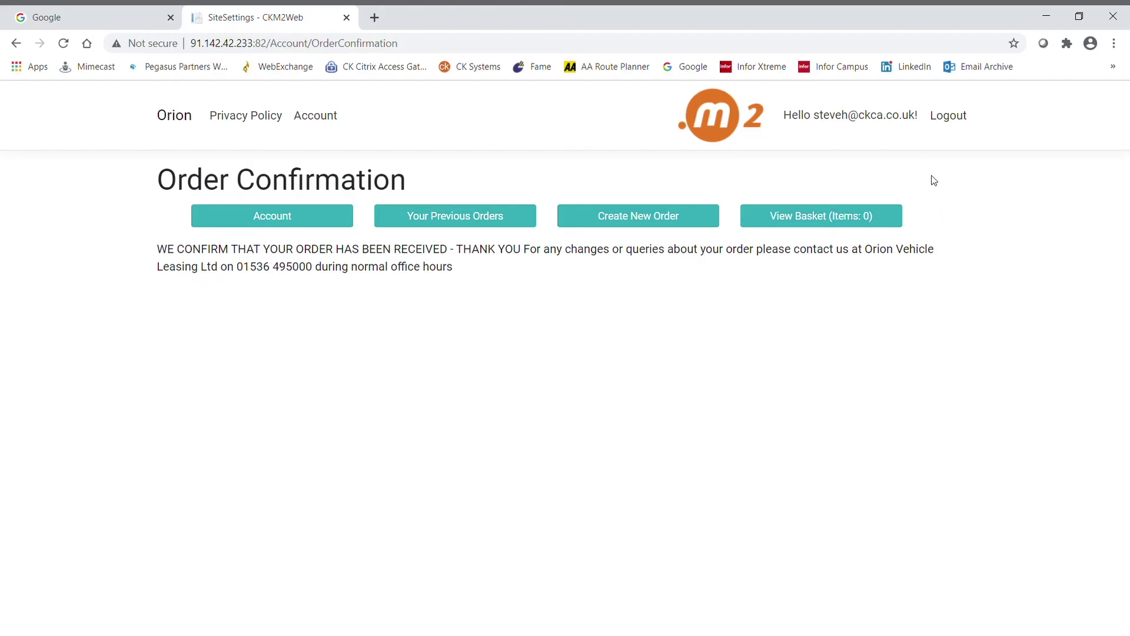
left_click(940, 120)
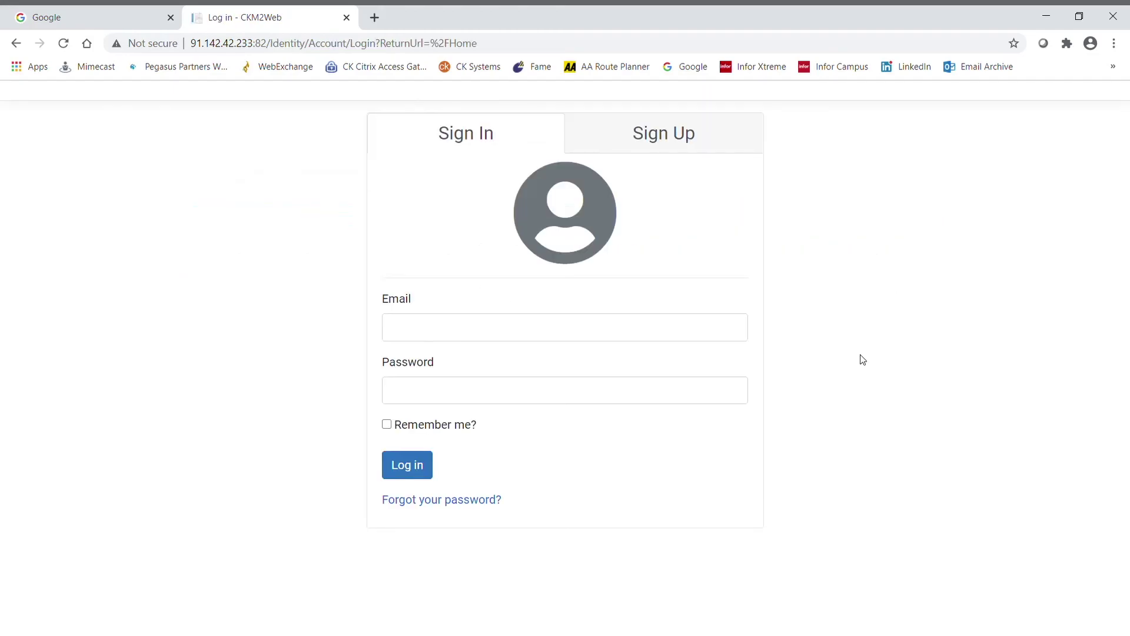